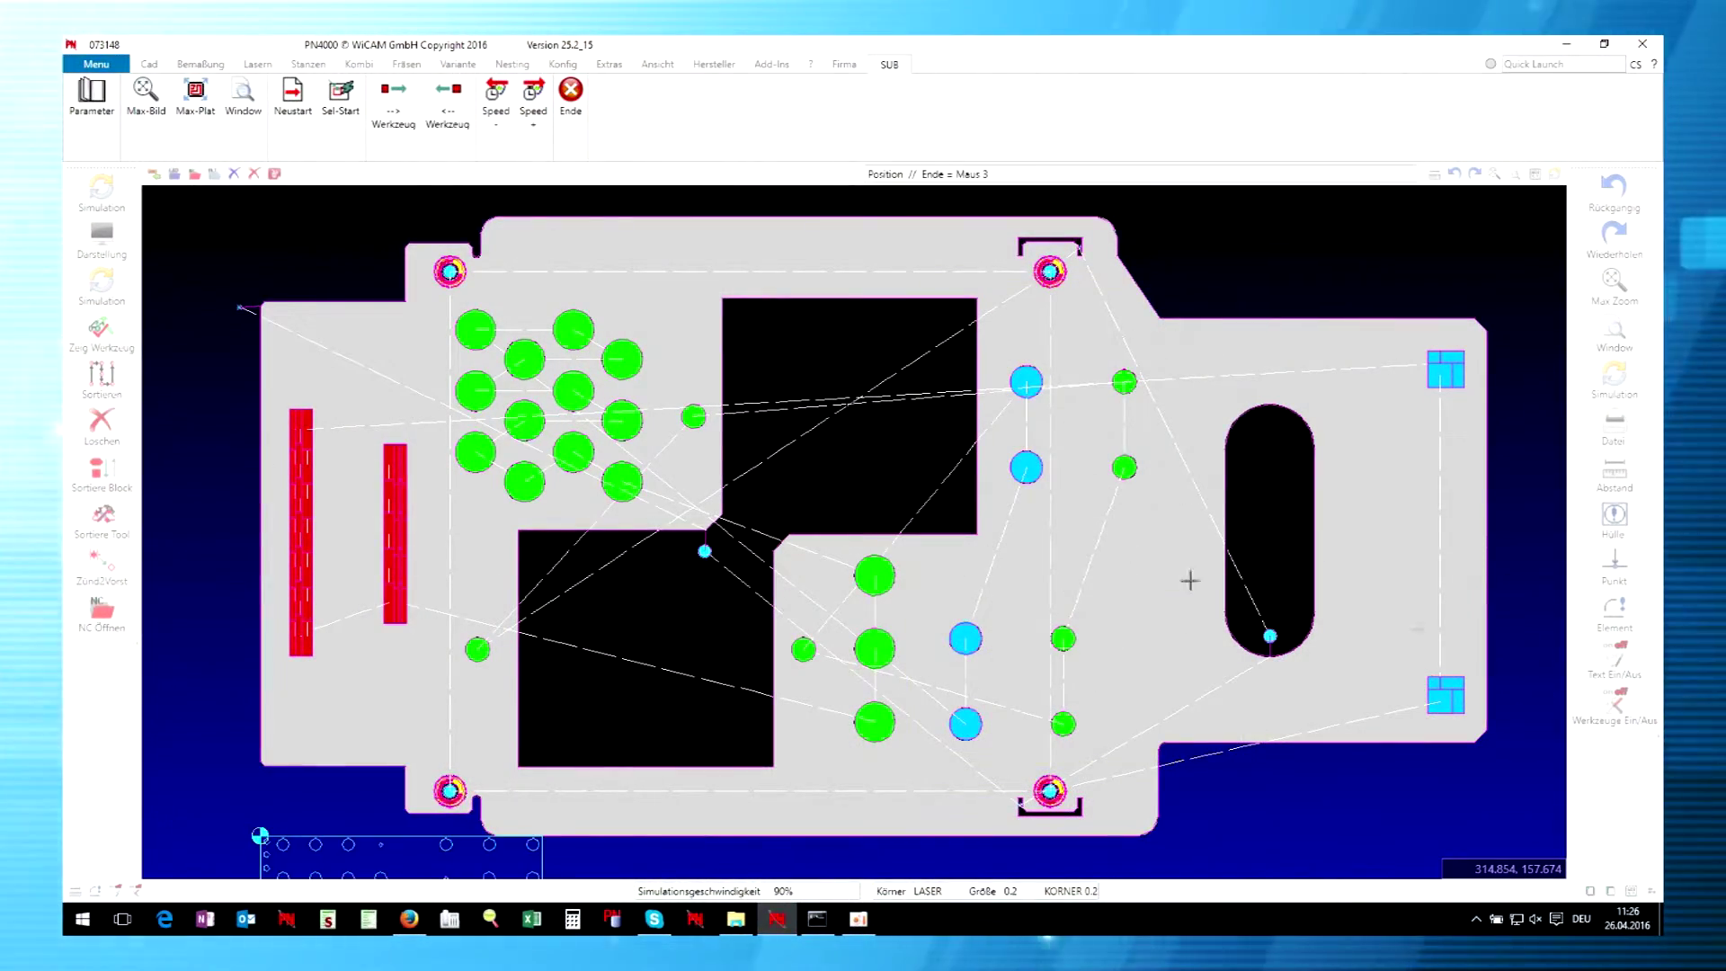
scroll(1059, 823, up, 3)
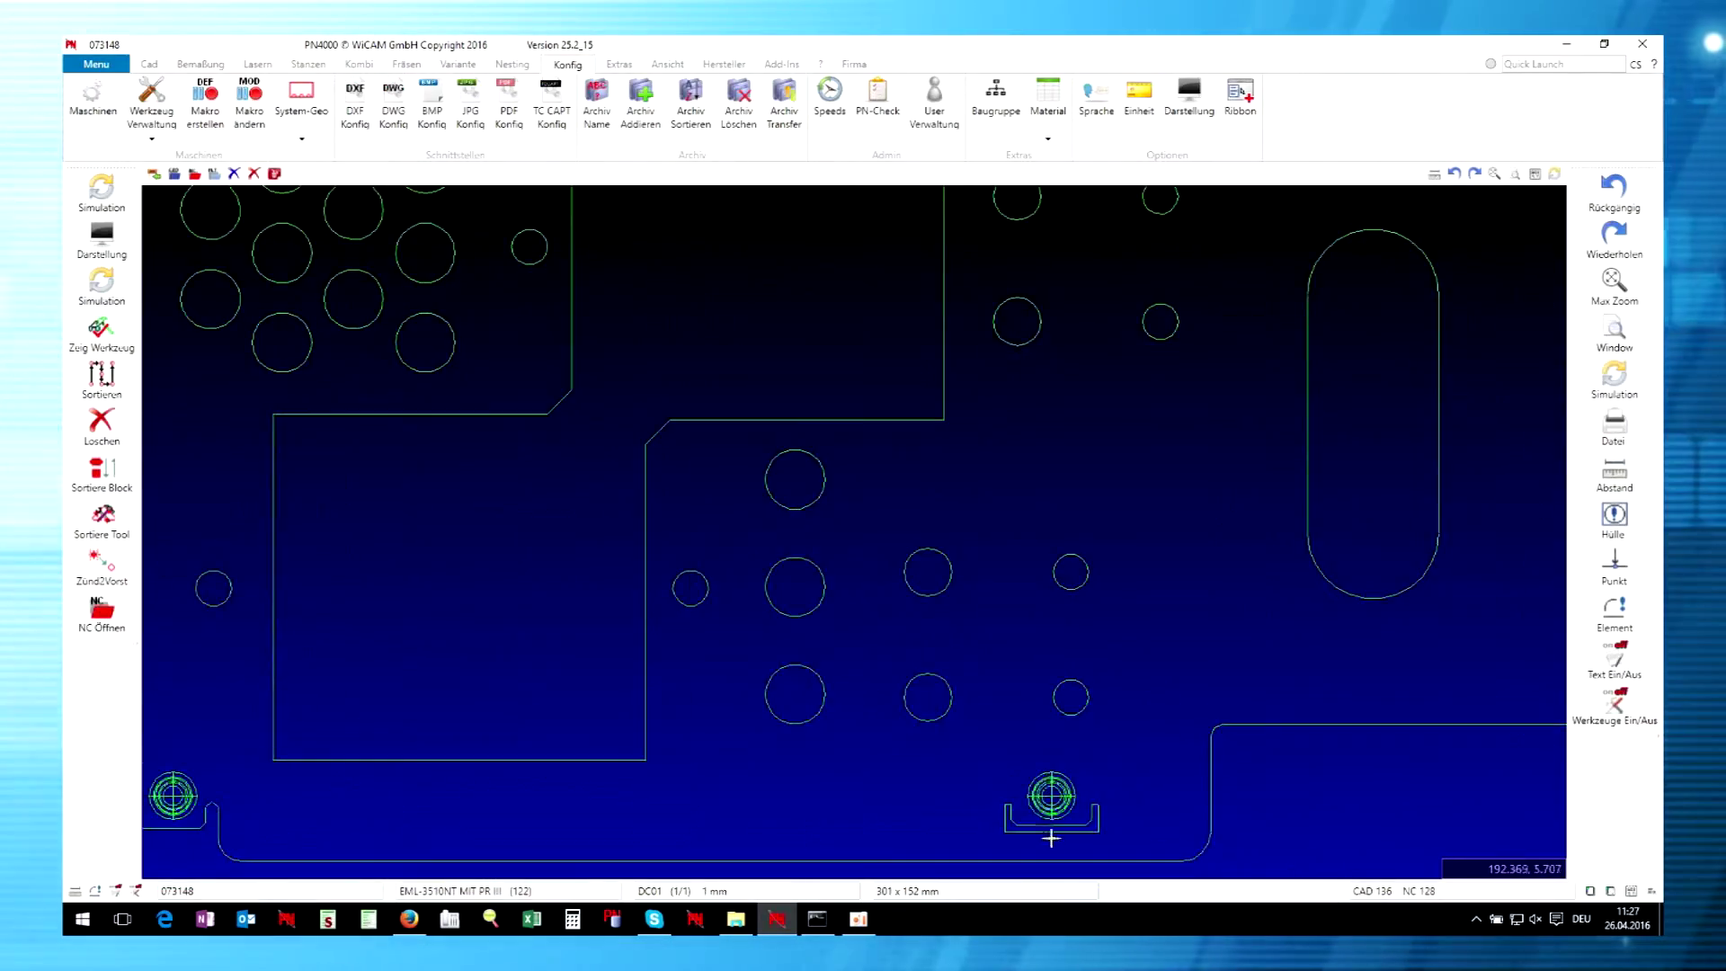